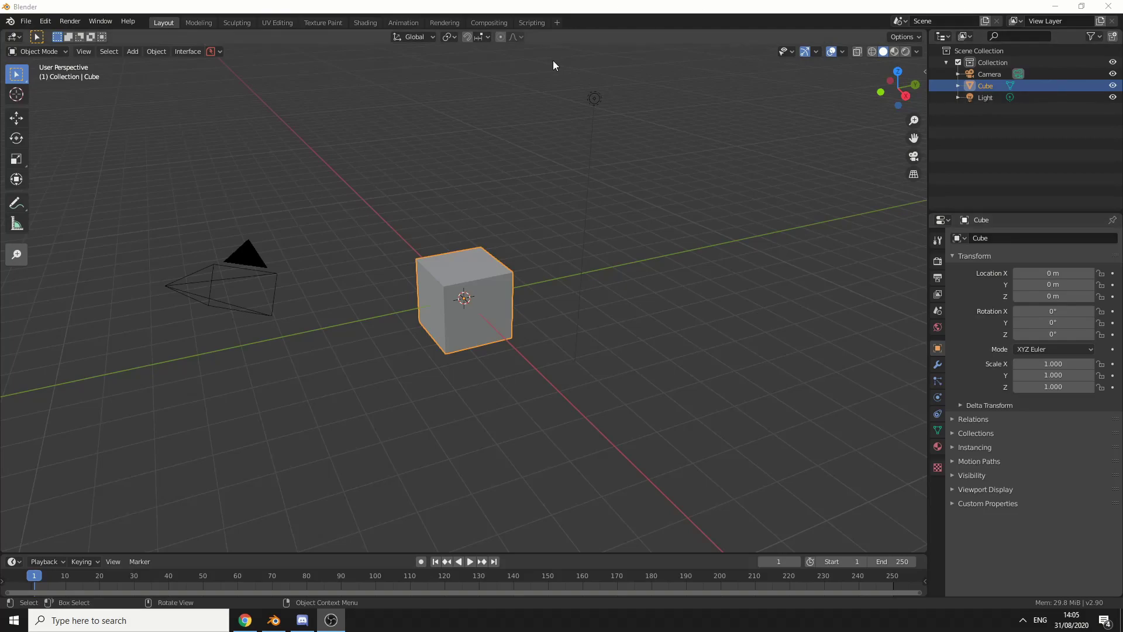
# - Add an Animation workspace, make its main area a Graph Editor, and name it 'Graph Editor'
pyautogui.click(557, 22)
pyautogui.moveTo(543, 44)
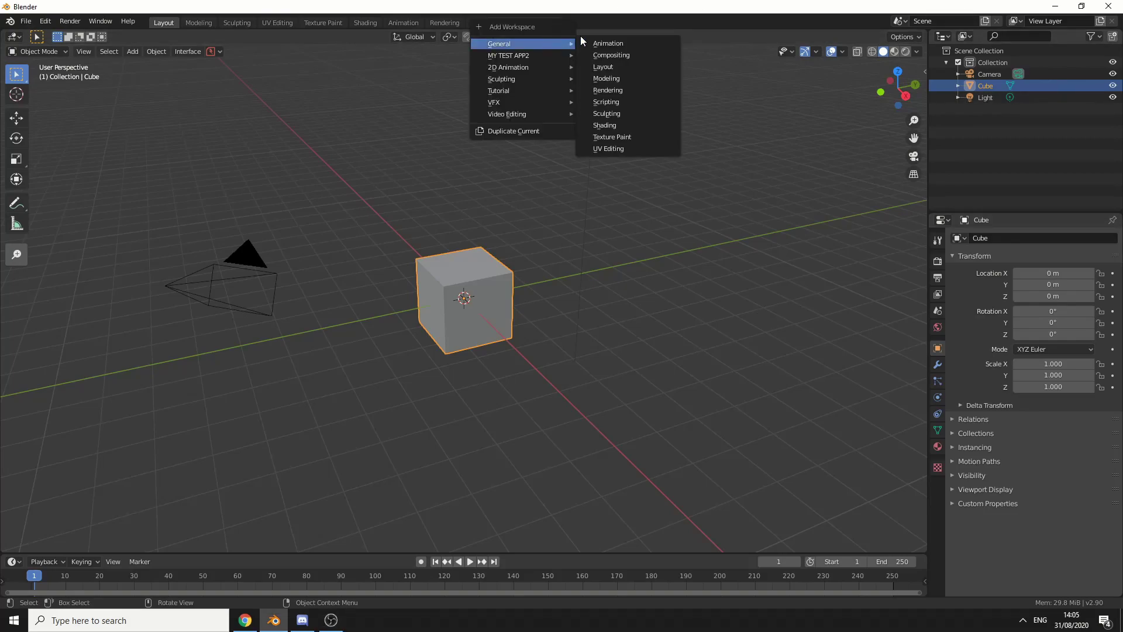
pyautogui.click(603, 40)
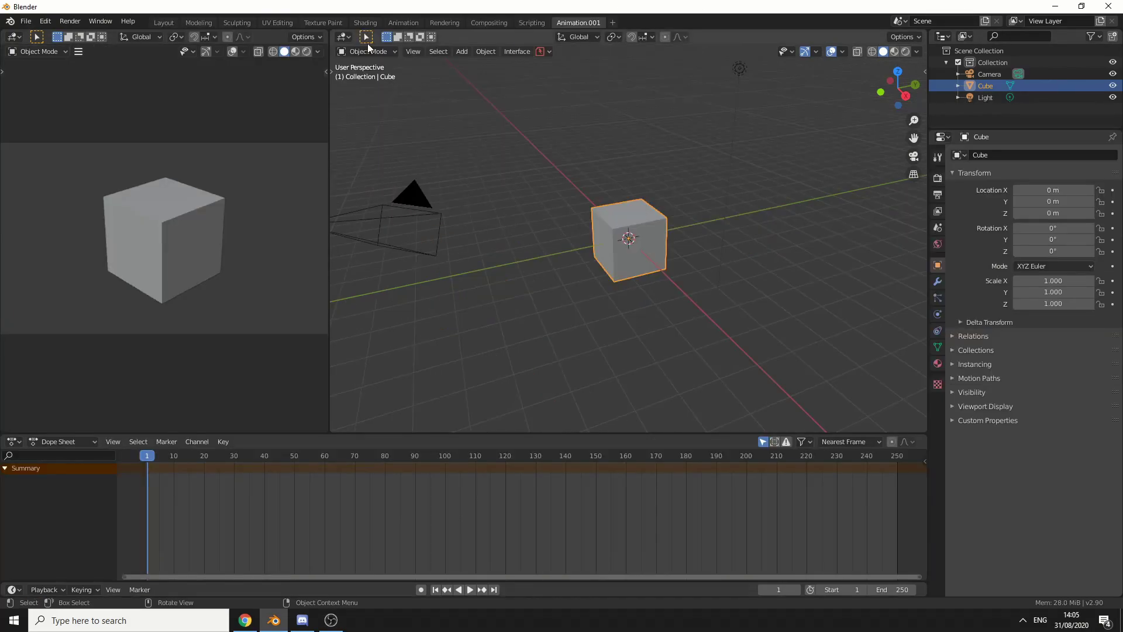
pyautogui.click(344, 37)
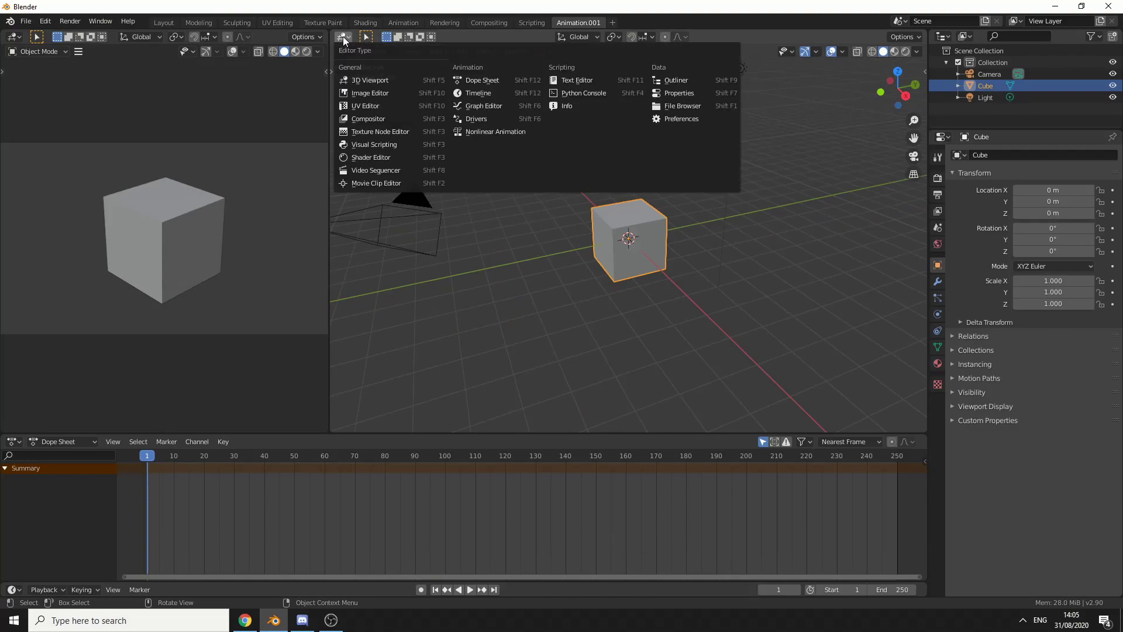
pyautogui.click(483, 106)
pyautogui.doubleClick(587, 23)
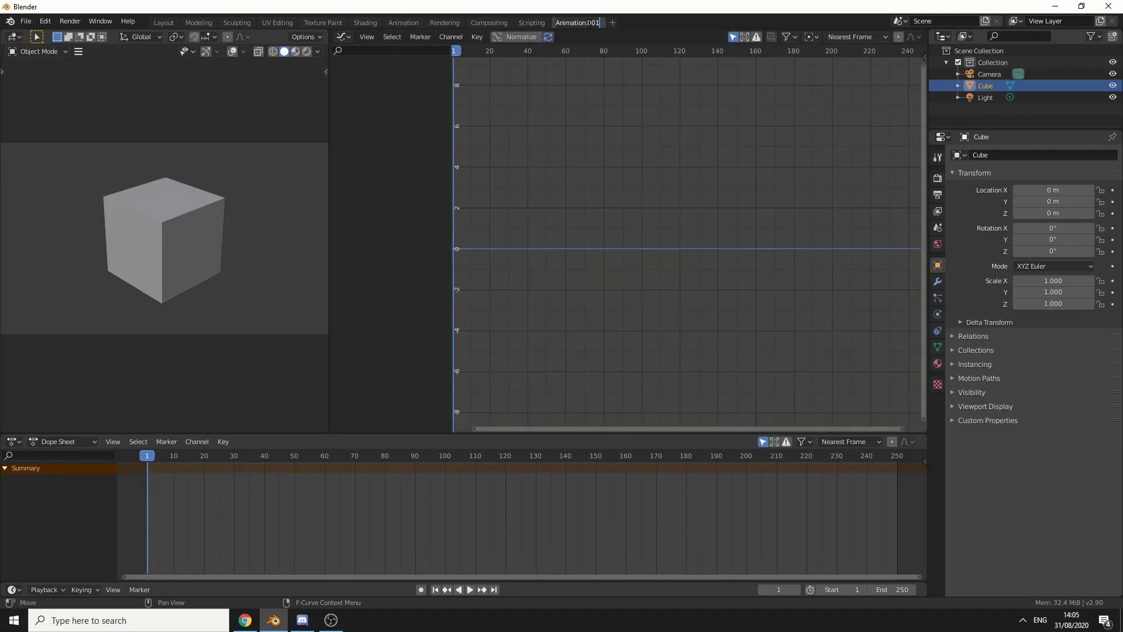
pyautogui.write('Graph Editor')
# - In Layout with Auto Keying on, key the cube's Y position at frames 1 and 90
pyautogui.click(159, 22)
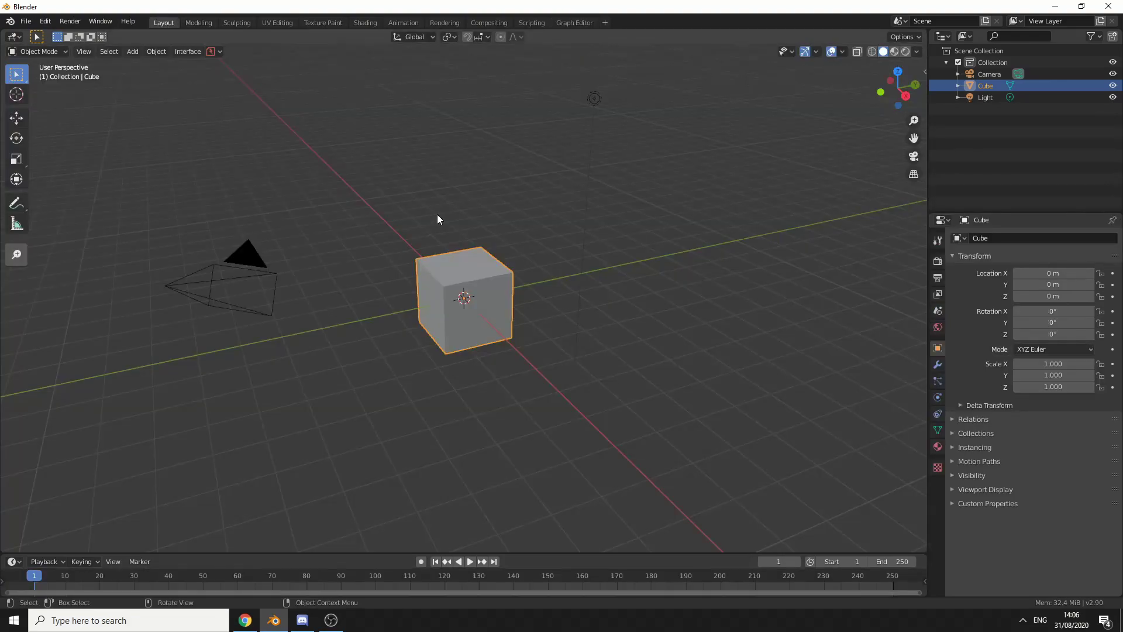
pyautogui.click(421, 561)
pyautogui.click(16, 118)
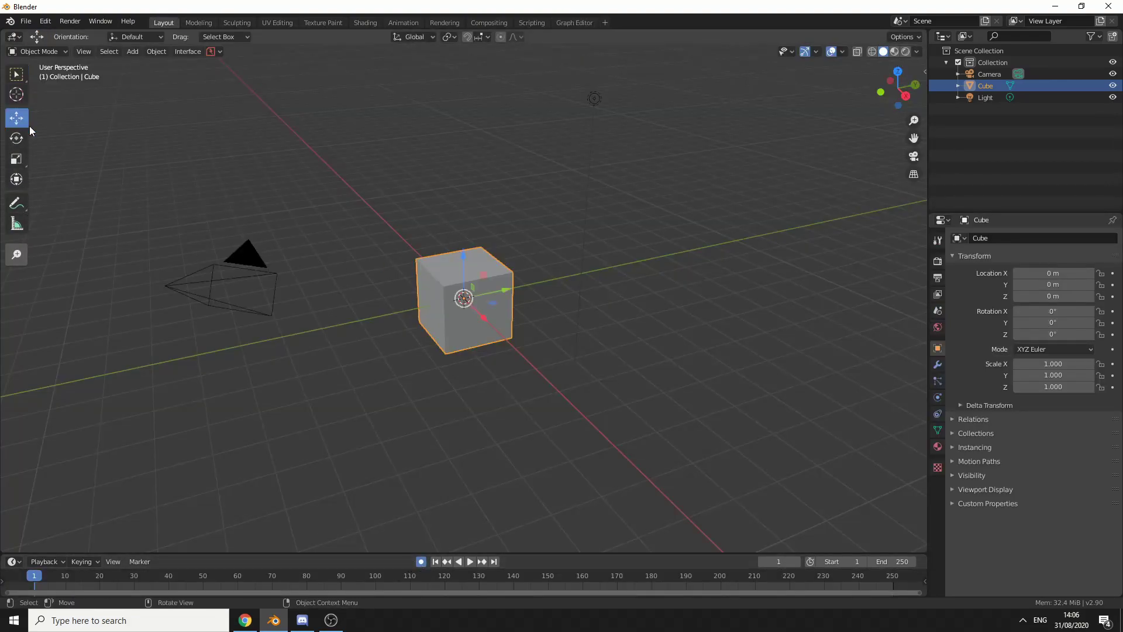
pyautogui.moveTo(512, 297); pyautogui.dragTo(243, 526)
pyautogui.click(341, 576)
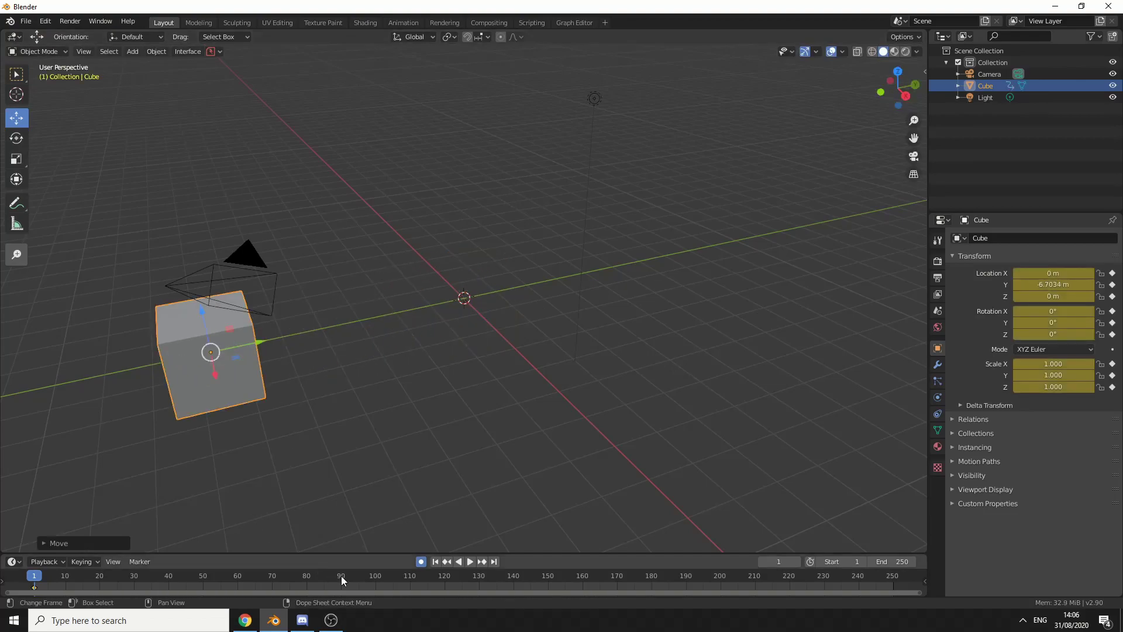
pyautogui.moveTo(275, 352); pyautogui.dragTo(576, 269)
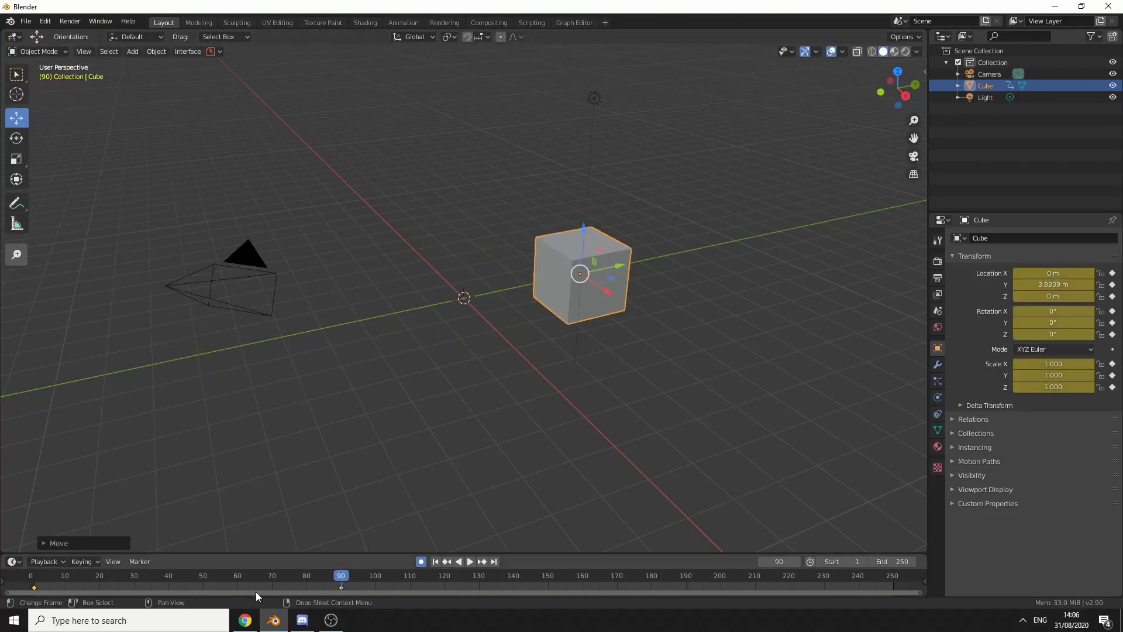
# - At frame 44, raise the cube along Z and rotate it
pyautogui.click(182, 576)
pyautogui.moveTo(409, 257); pyautogui.dragTo(410, 146)
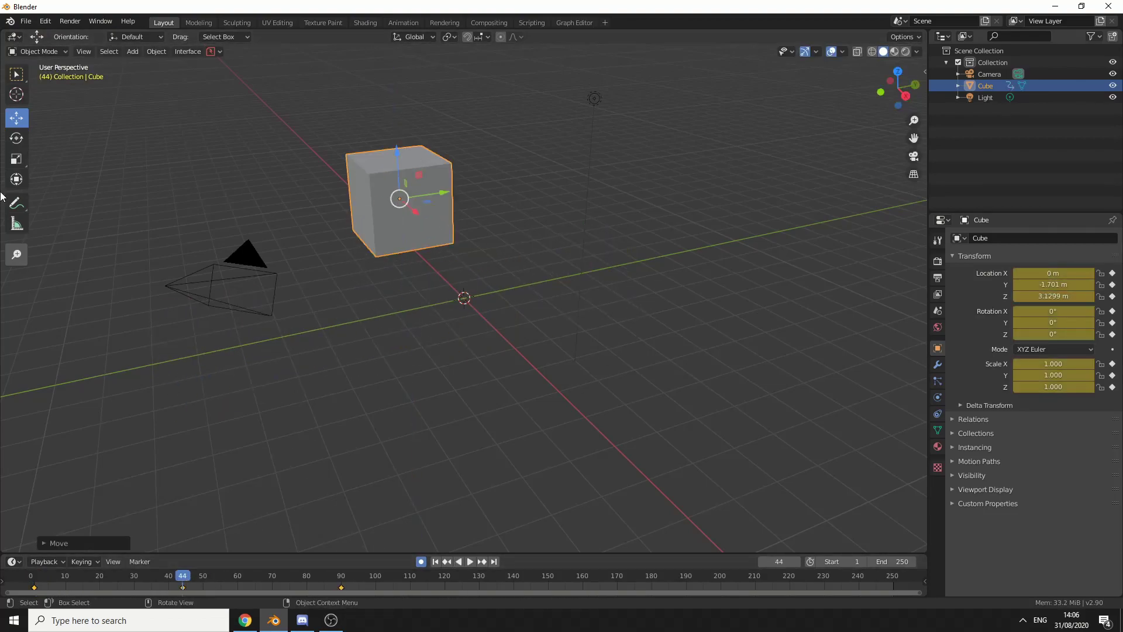
pyautogui.click(17, 138)
pyautogui.moveTo(419, 206); pyautogui.dragTo(383, 176)
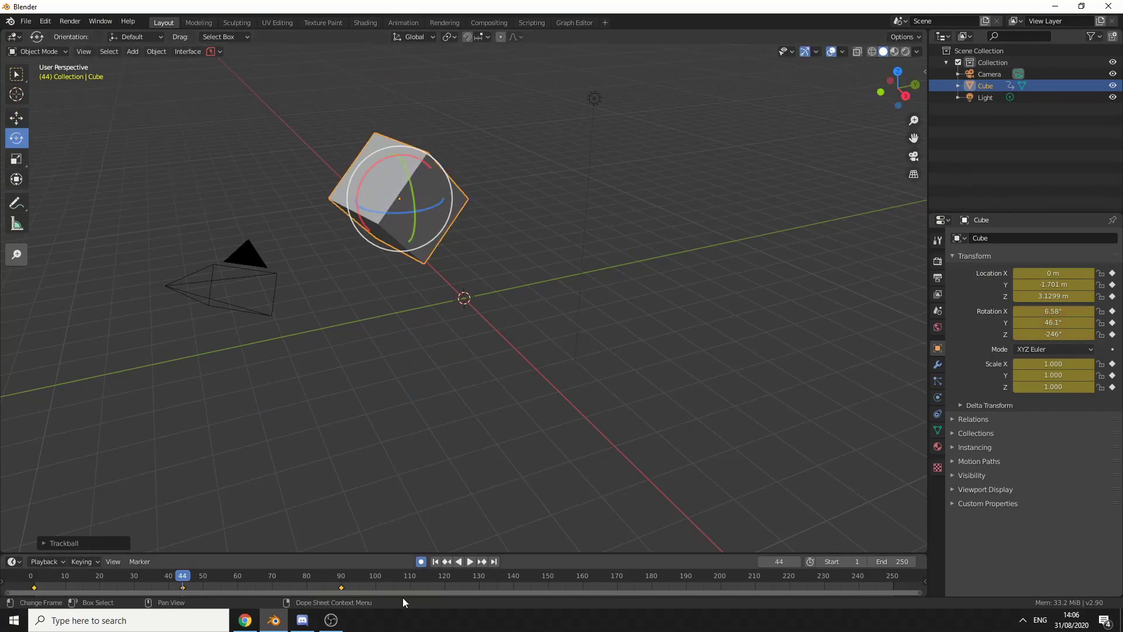
# - Play the animation from the start and scrub to frame 97
pyautogui.hotkey('shift', 'Left')
pyautogui.press('space')
pyautogui.moveTo(105, 576); pyautogui.dragTo(366, 500)
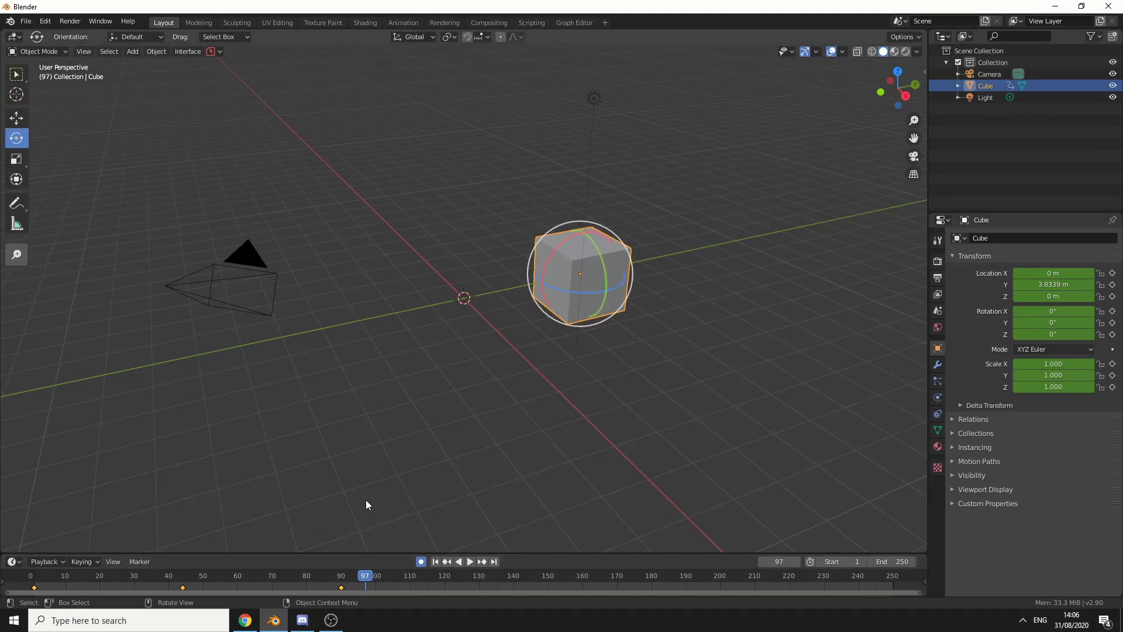
# - Open the Graph Editor workspace and expand the cube's Object Transforms channels
pyautogui.click(570, 22)
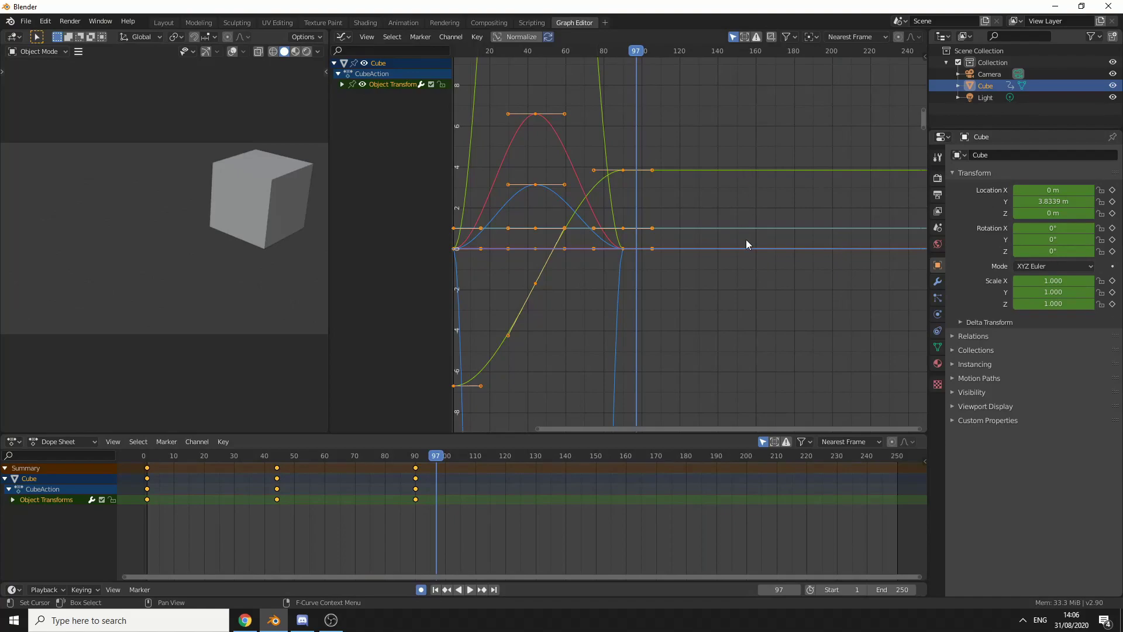
pyautogui.scroll(-2, 736, 244)
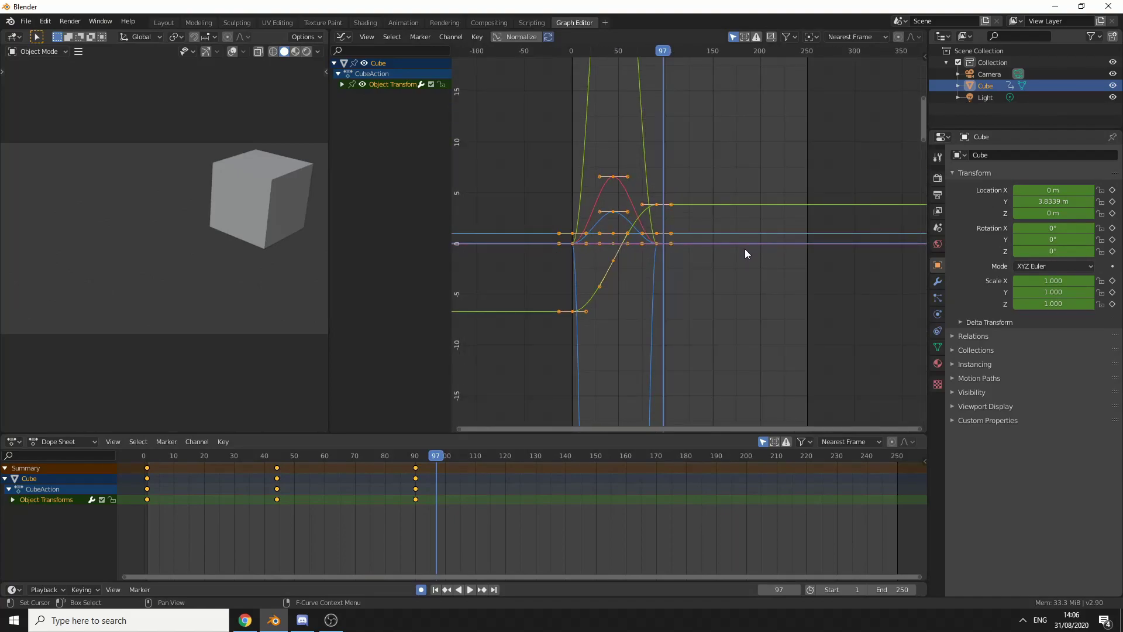
pyautogui.click(342, 83)
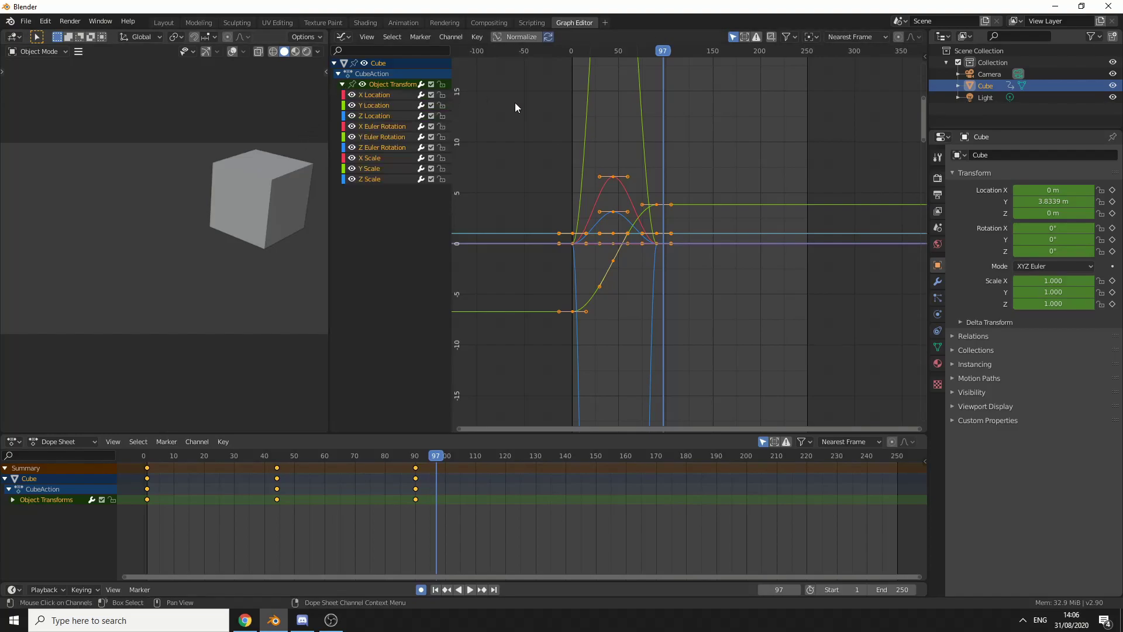
pyautogui.scroll(-2, 702, 169)
pyautogui.keyDown('shift'); pyautogui.scroll(3, 735, 199); pyautogui.keyUp('shift')
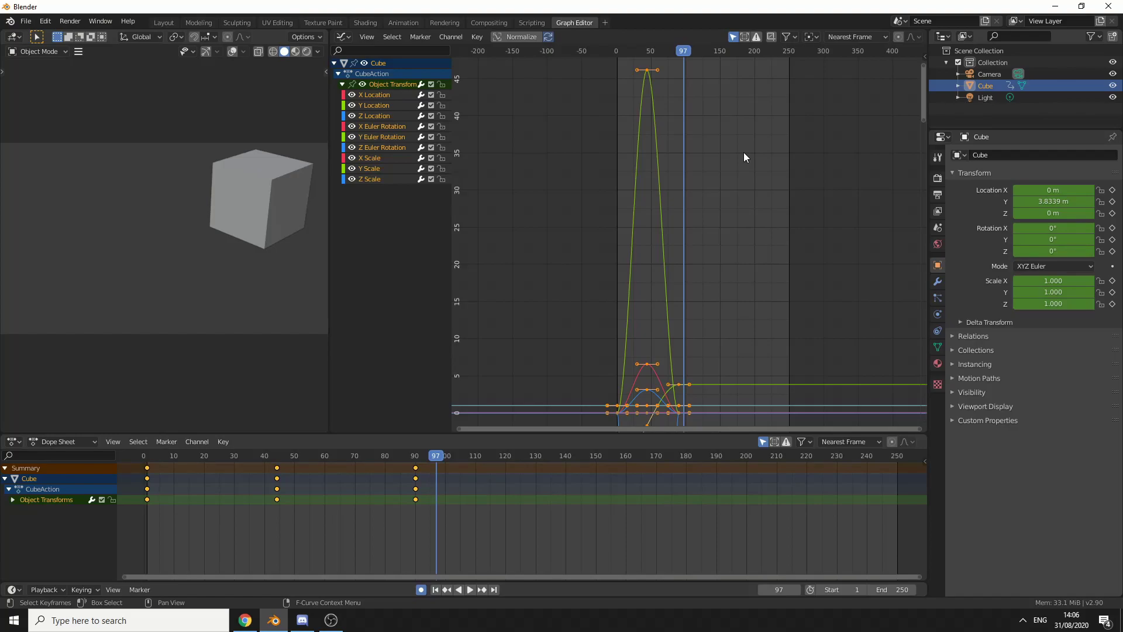
# - Select only the Y Location curve and zoom in on it
pyautogui.click(376, 105)
pyautogui.scroll(4, 725, 216)
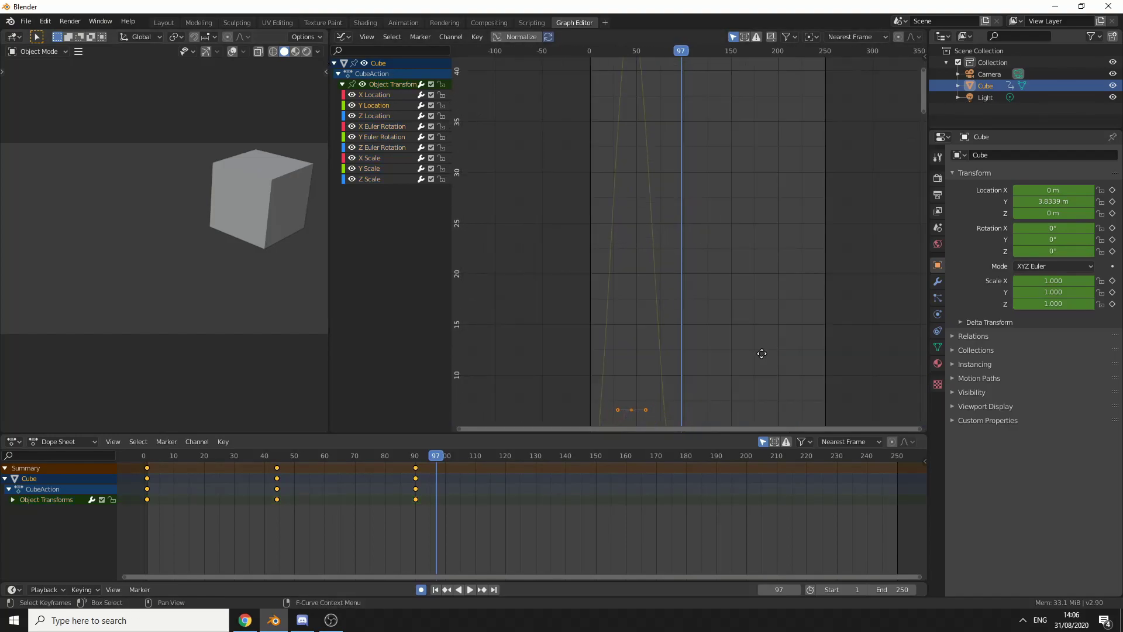
pyautogui.scroll(2, 624, 264)
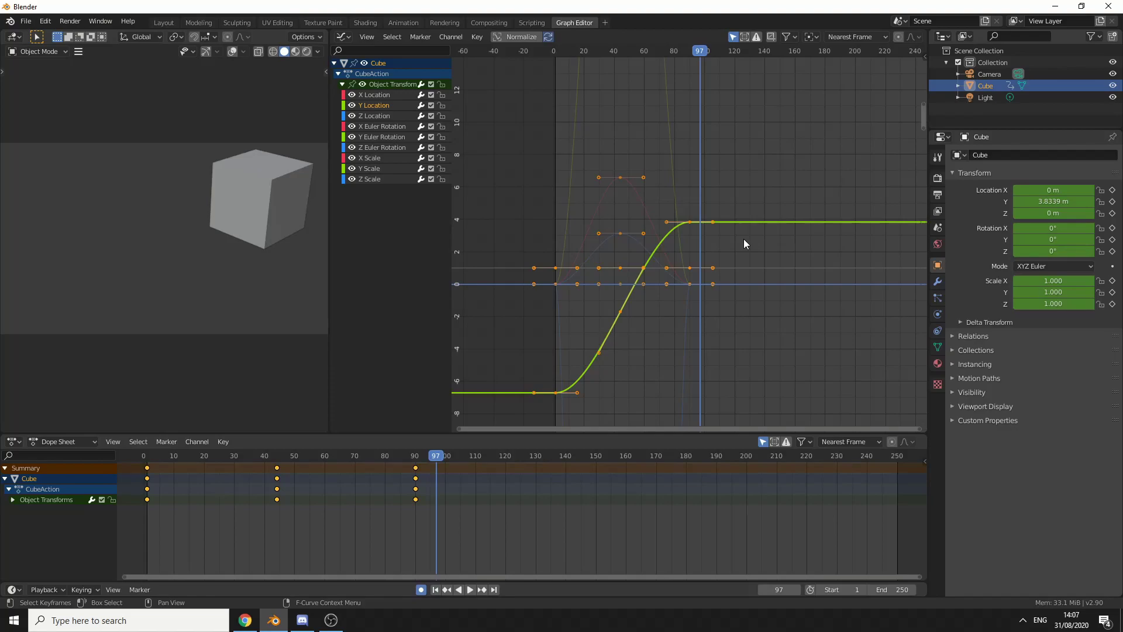
# - Hide every curve except Y Location with Shift+H, then reveal them all with Alt+H
pyautogui.click(688, 222)
pyautogui.hotkey('shift', 'h')
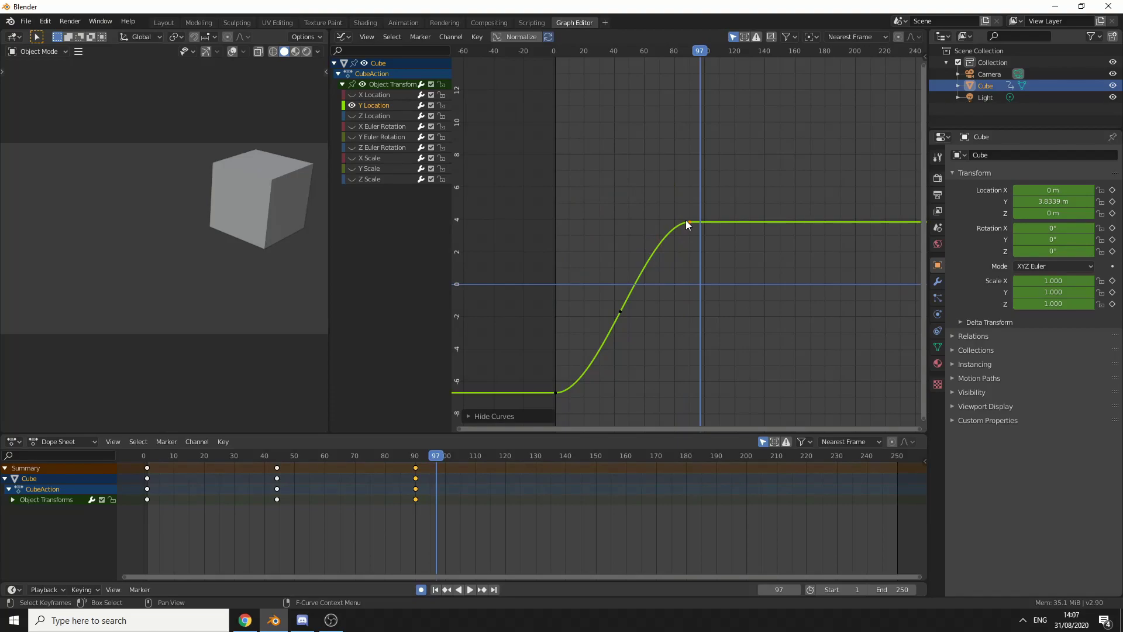
pyautogui.press('ctrl')
pyautogui.hotkey('alt', 'h')
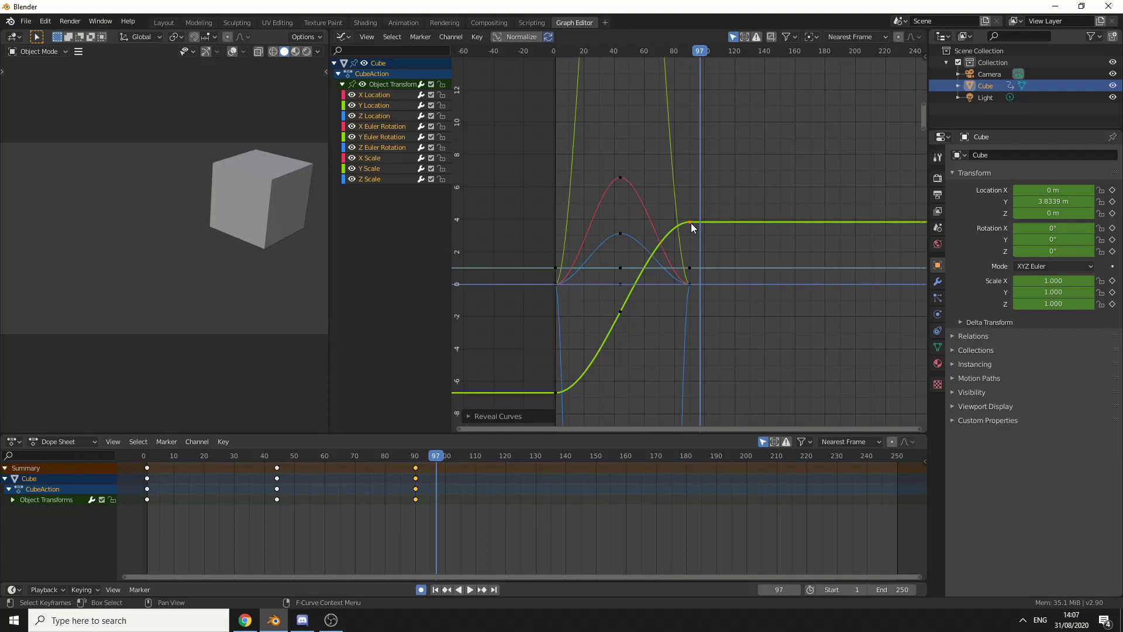
# - Hide the Y Location curve, reveal it again, and select its final keyframe
pyautogui.click(691, 223)
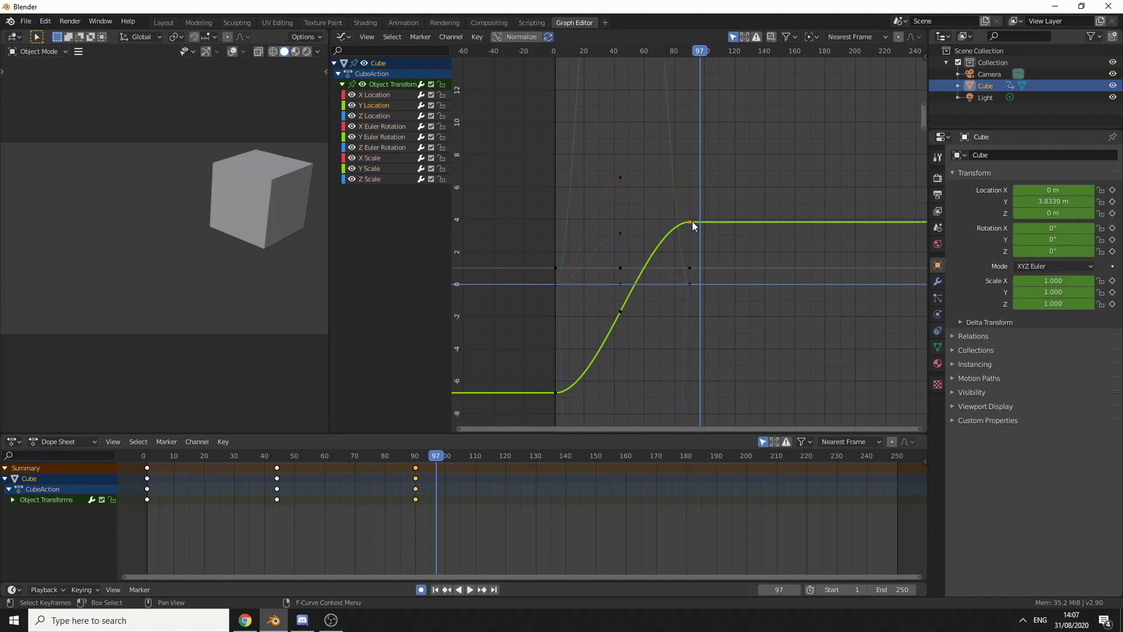
pyautogui.press('h')
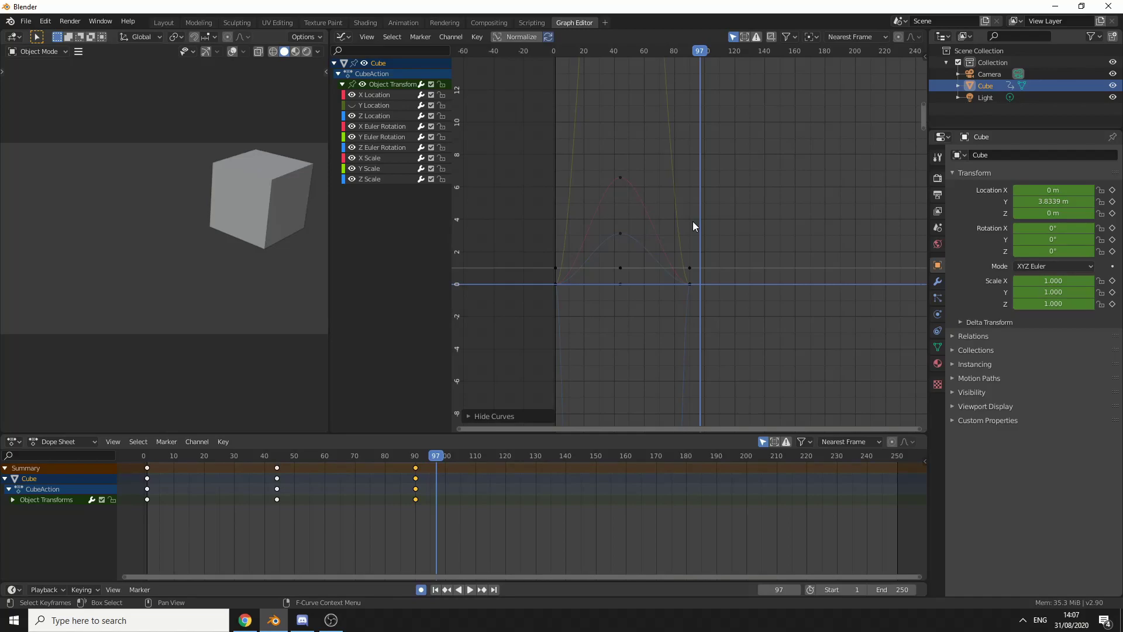
pyautogui.hotkey('alt', 'h')
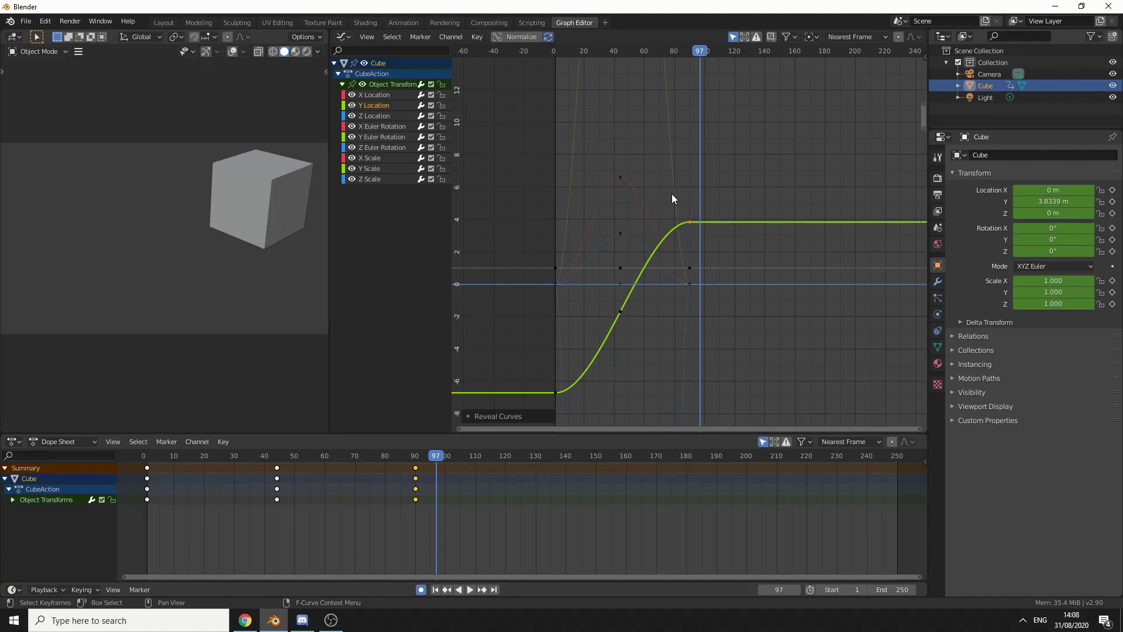
pyautogui.click(690, 223)
pyautogui.press('ctrl')
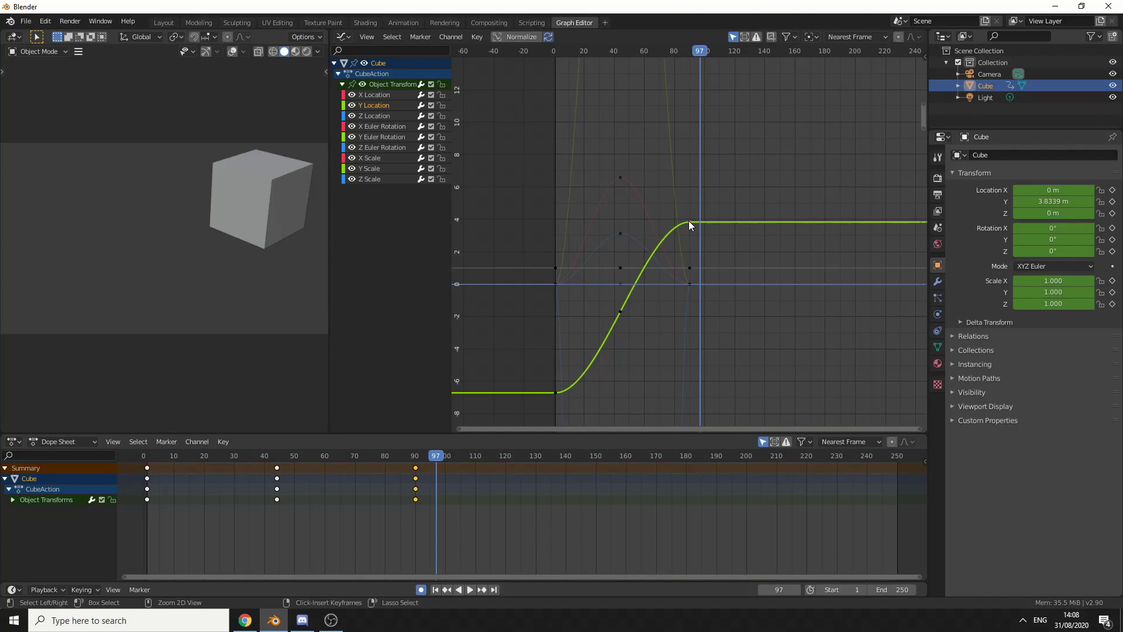
pyautogui.click(693, 221)
# - Box-select all keyframes and deselect, then Ctrl-select the Y Location curve and deselect it
pyautogui.moveTo(764, 126); pyautogui.dragTo(548, 404)
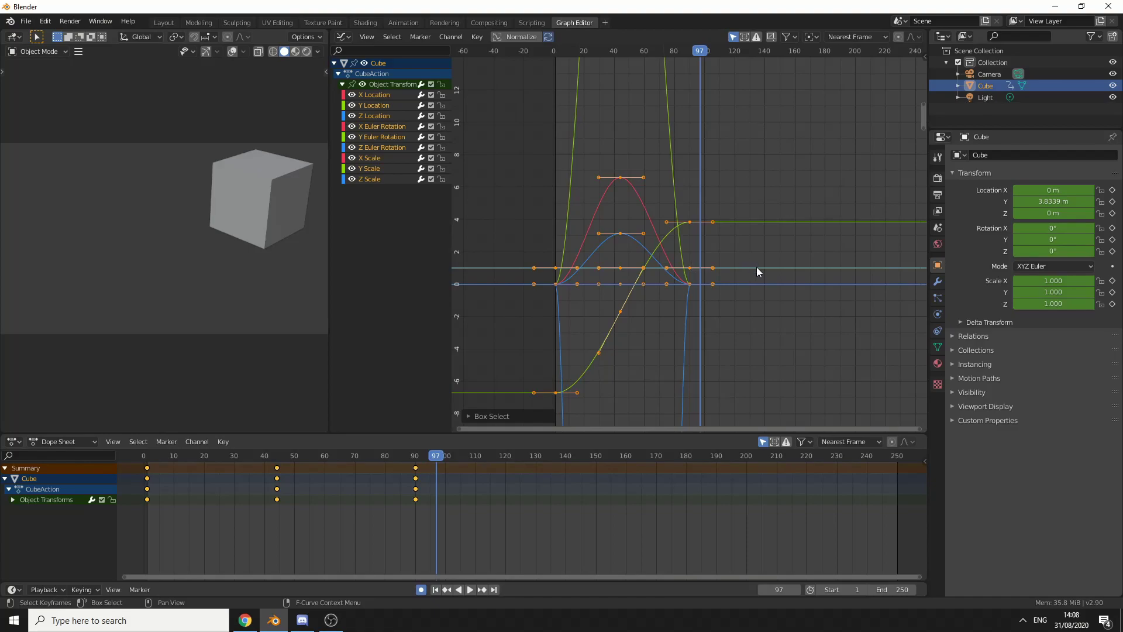
pyautogui.click(627, 371)
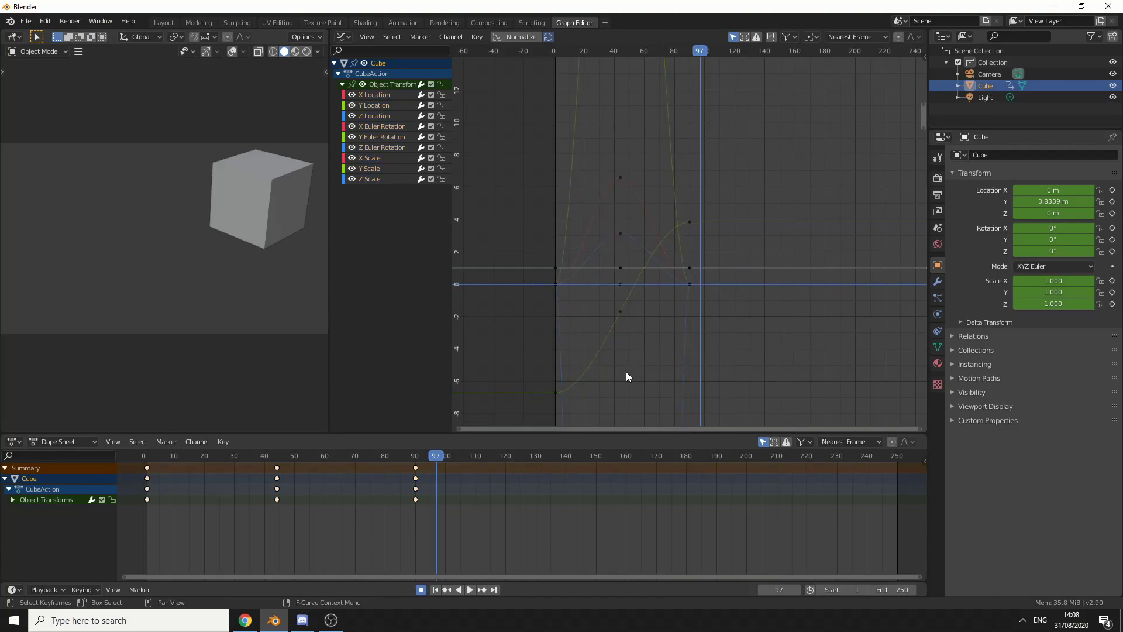
pyautogui.press('ctrl')
pyautogui.click(556, 392)
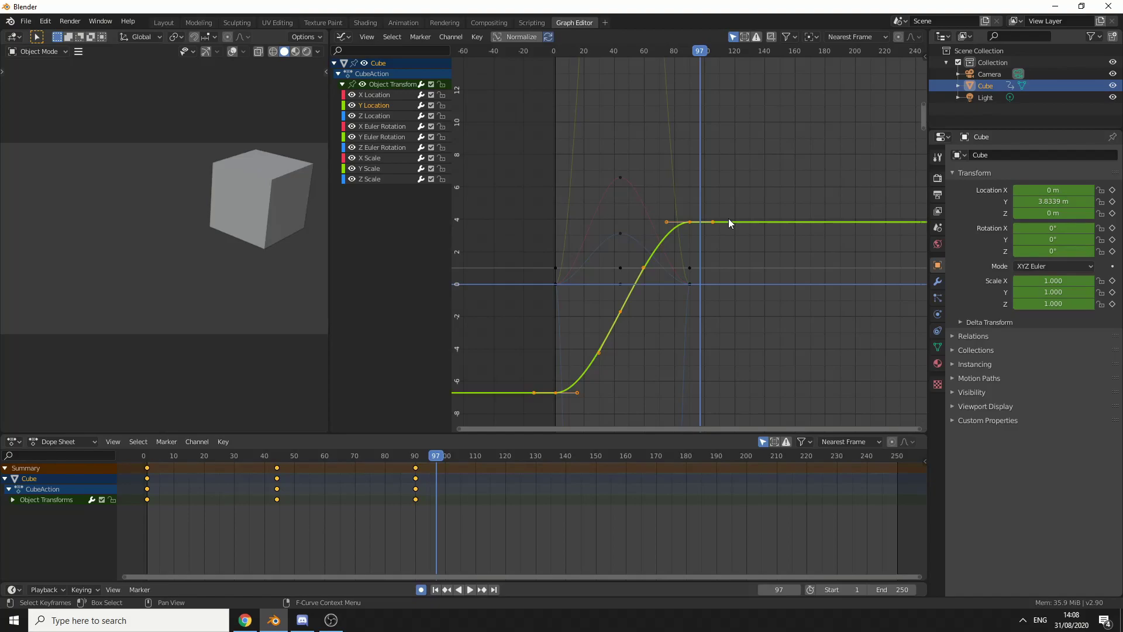
pyautogui.click(761, 166)
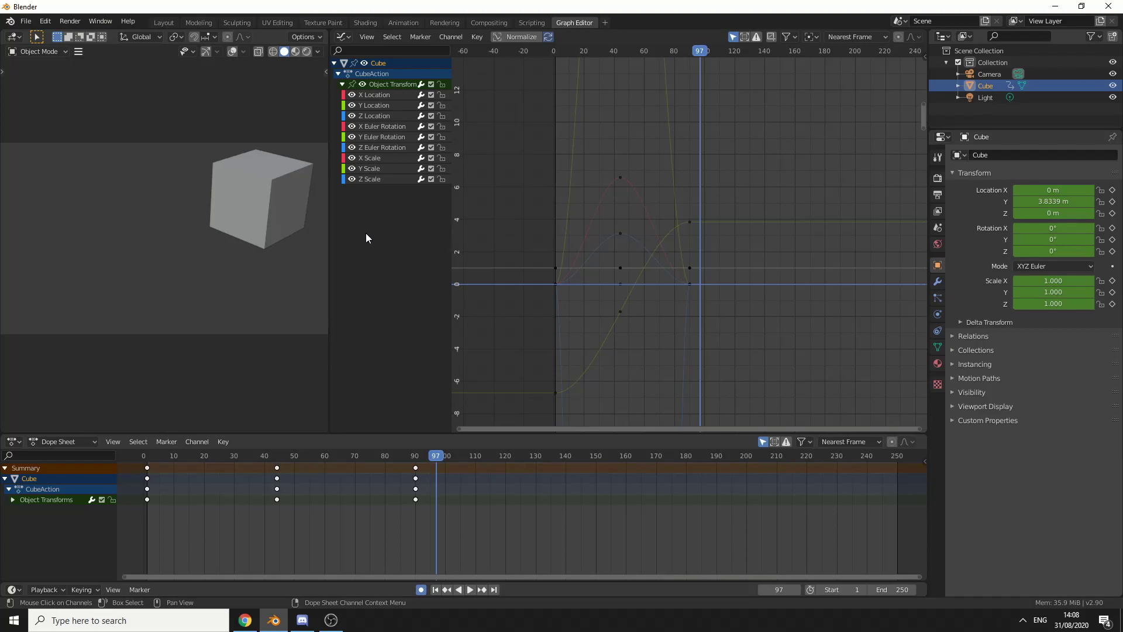
# - Group the Y Location channel into a new group named 'Y'
pyautogui.click(374, 106)
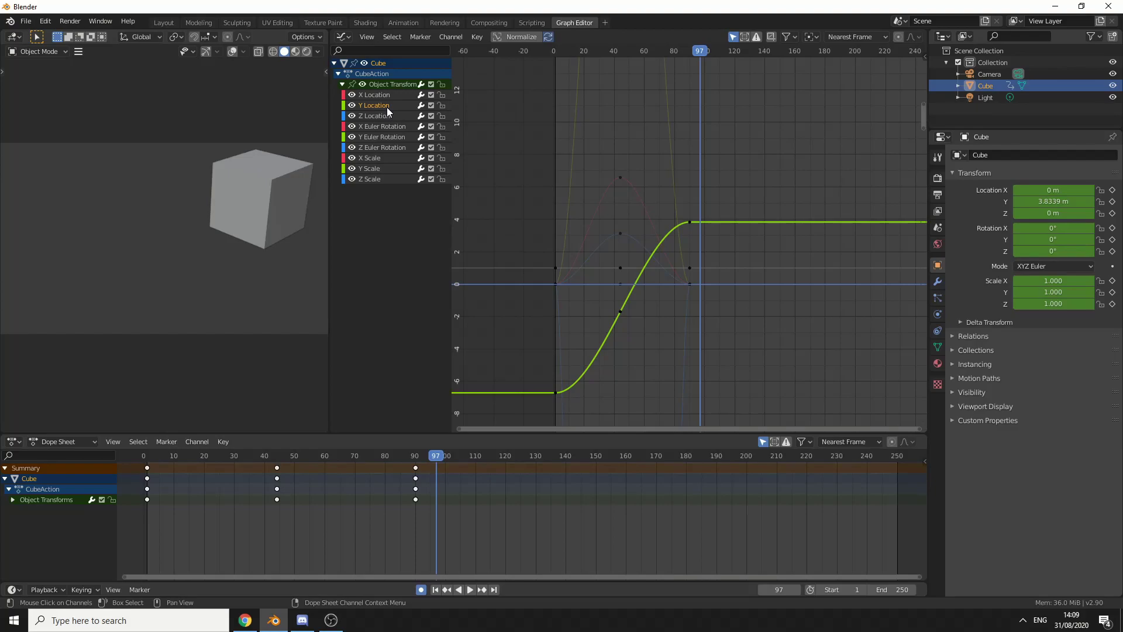
pyautogui.rightClick(387, 107)
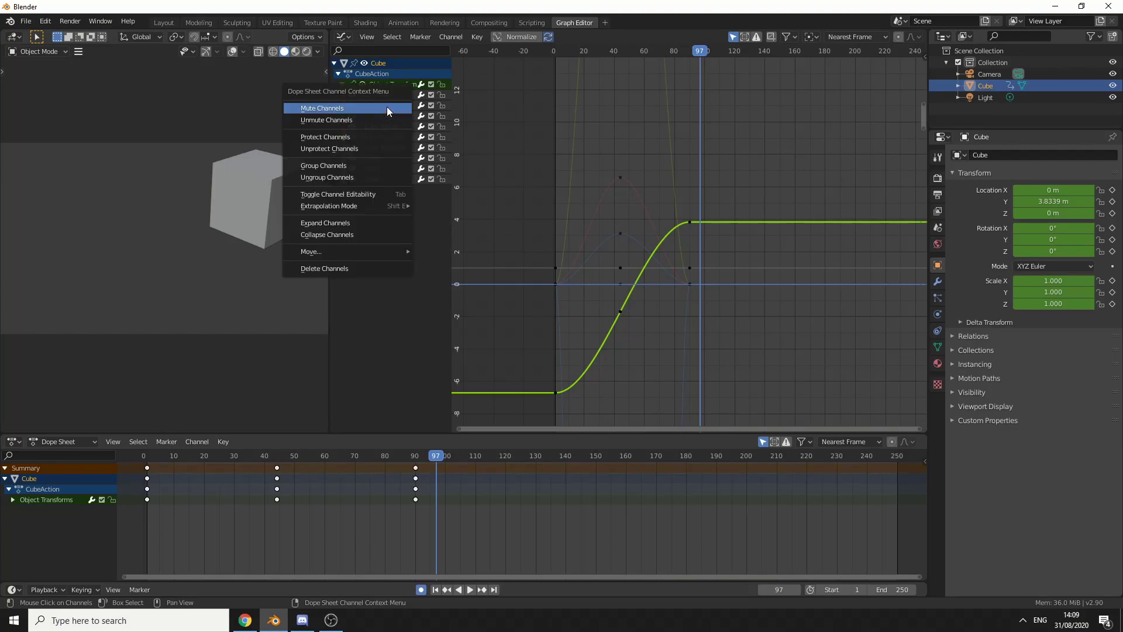
pyautogui.click(344, 166)
pyautogui.doubleClick(379, 180)
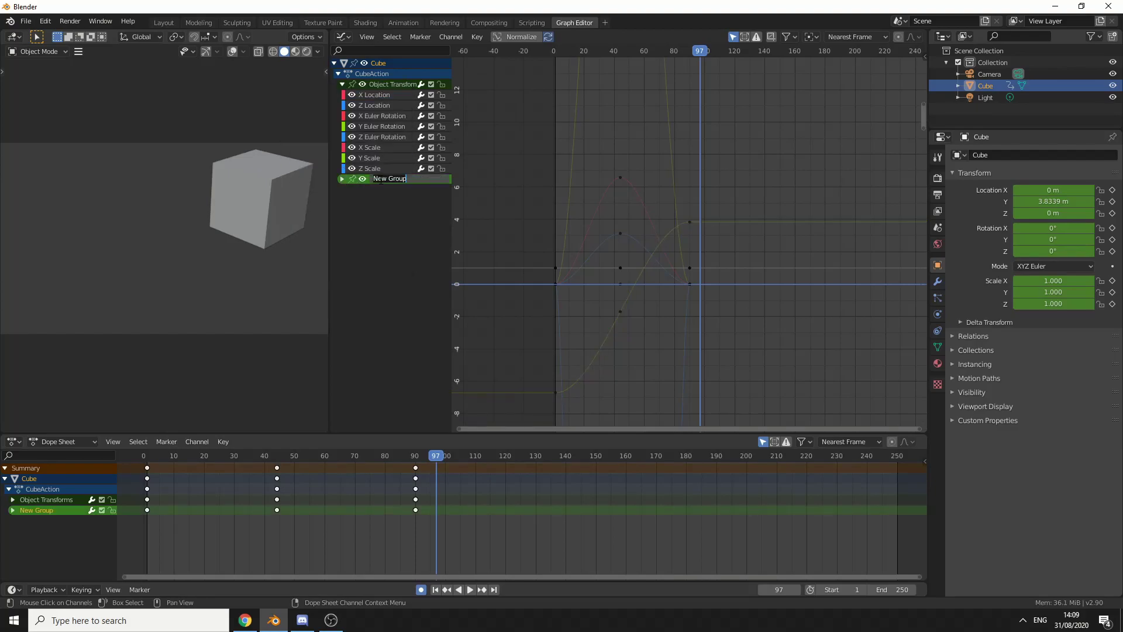
pyautogui.write('Y')
pyautogui.press('Return')
pyautogui.click(343, 180)
pyautogui.click(375, 190)
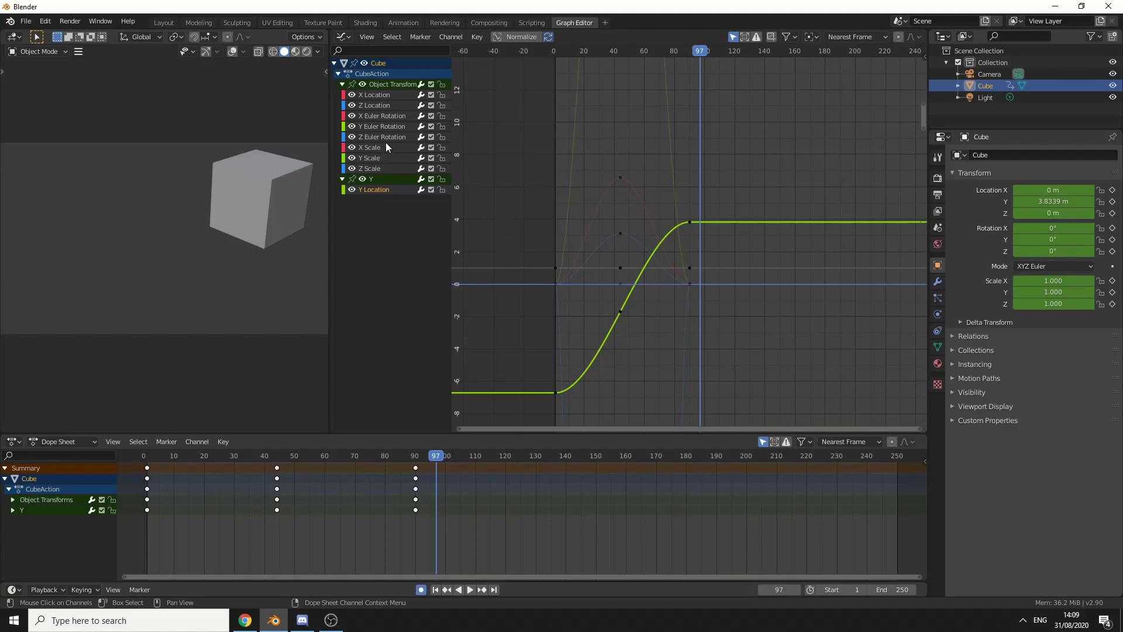
# - Group the X and Z Location channels into a New Group
pyautogui.click(377, 105)
pyautogui.keyDown('shift'); pyautogui.click(384, 92); pyautogui.keyUp('shift')
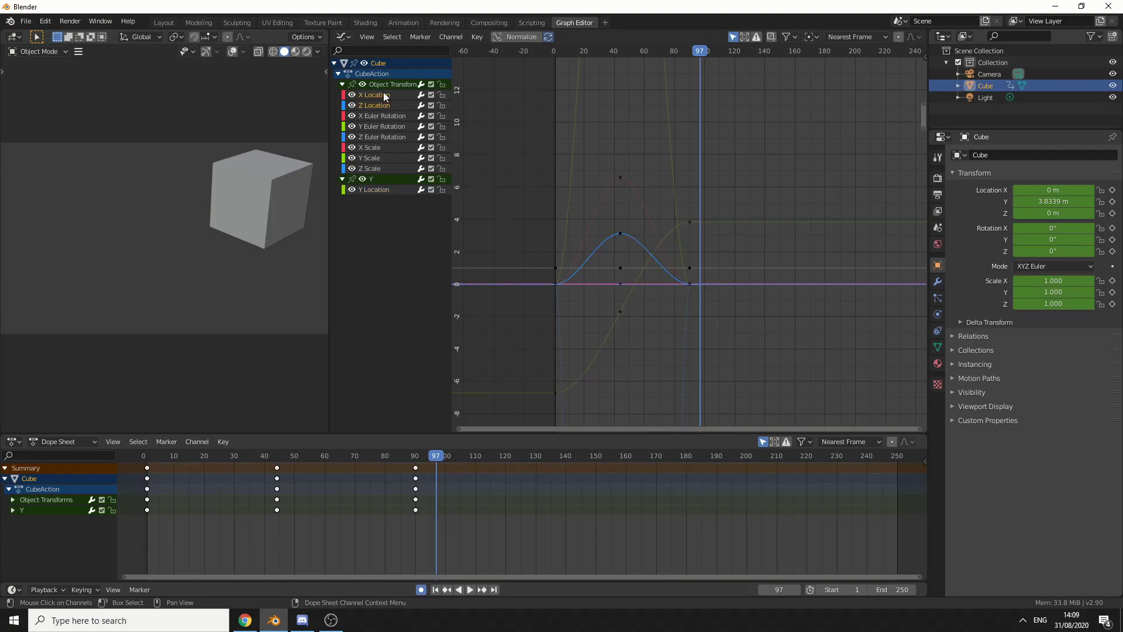
pyautogui.rightClick(384, 93)
pyautogui.click(385, 93)
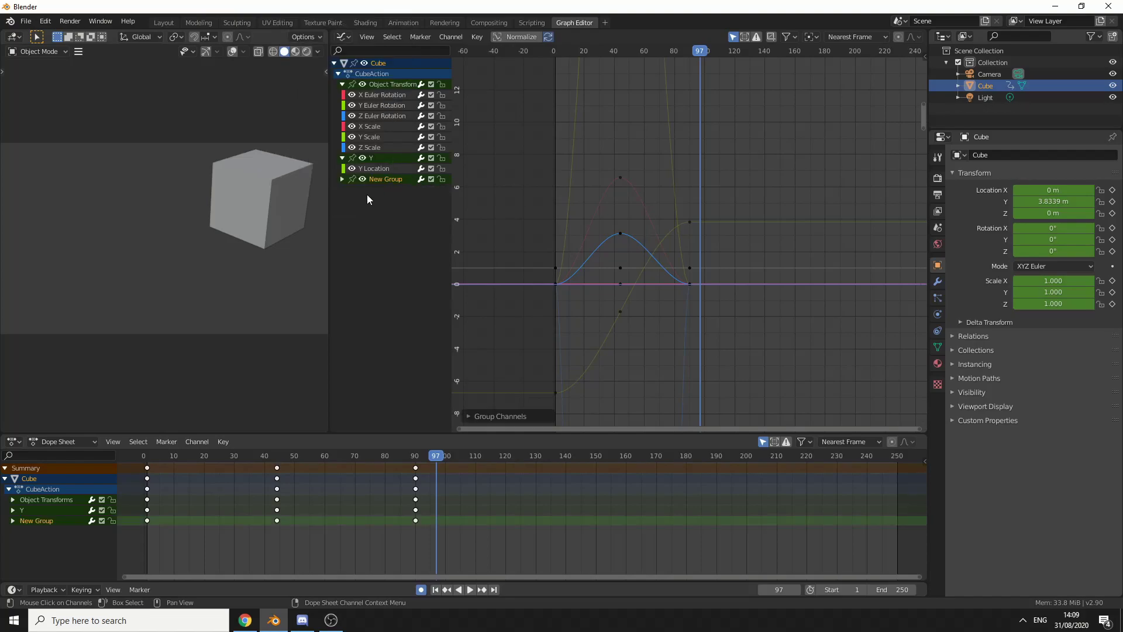
pyautogui.click(342, 179)
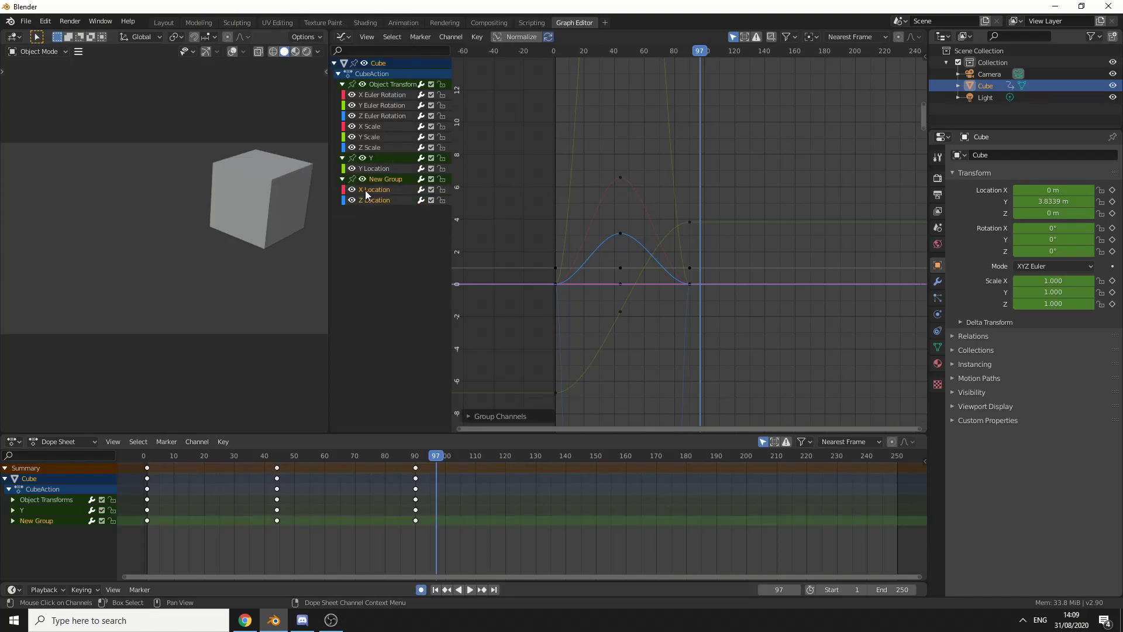
# - Toggle group visibility so only the New Group's X and Z Location curves show
pyautogui.click(362, 85)
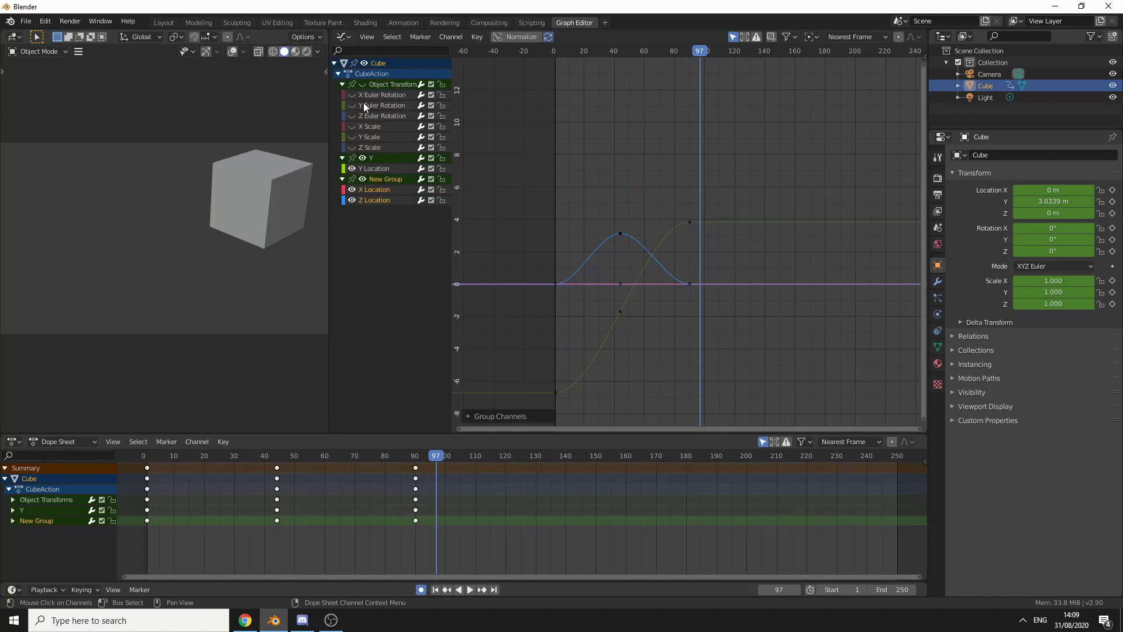
pyautogui.click(362, 179)
pyautogui.click(363, 158)
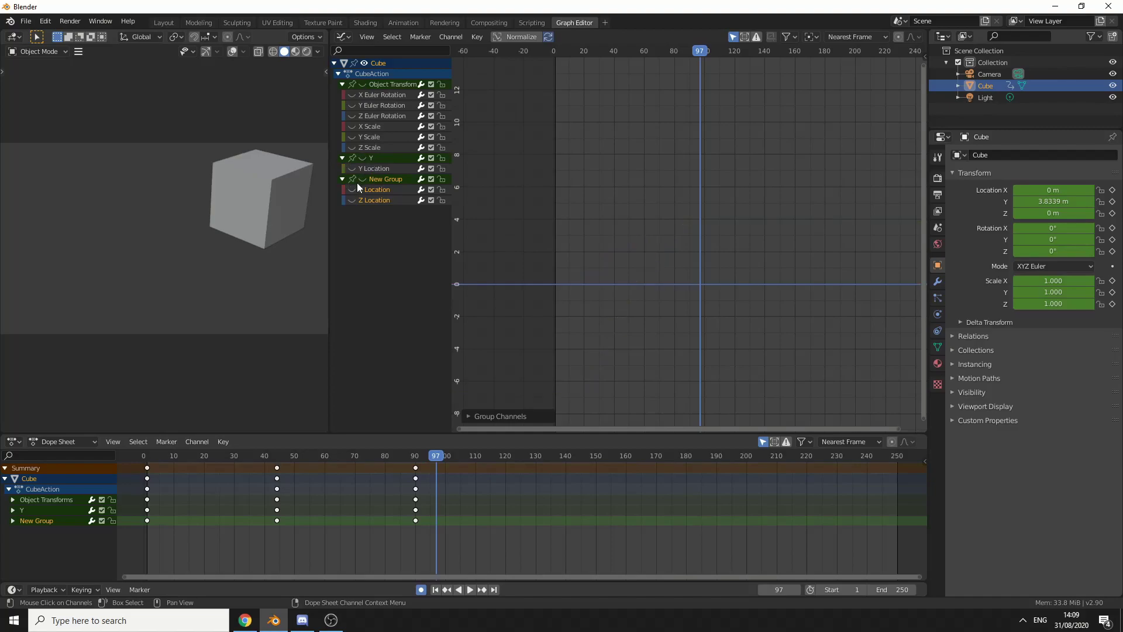
pyautogui.click(363, 179)
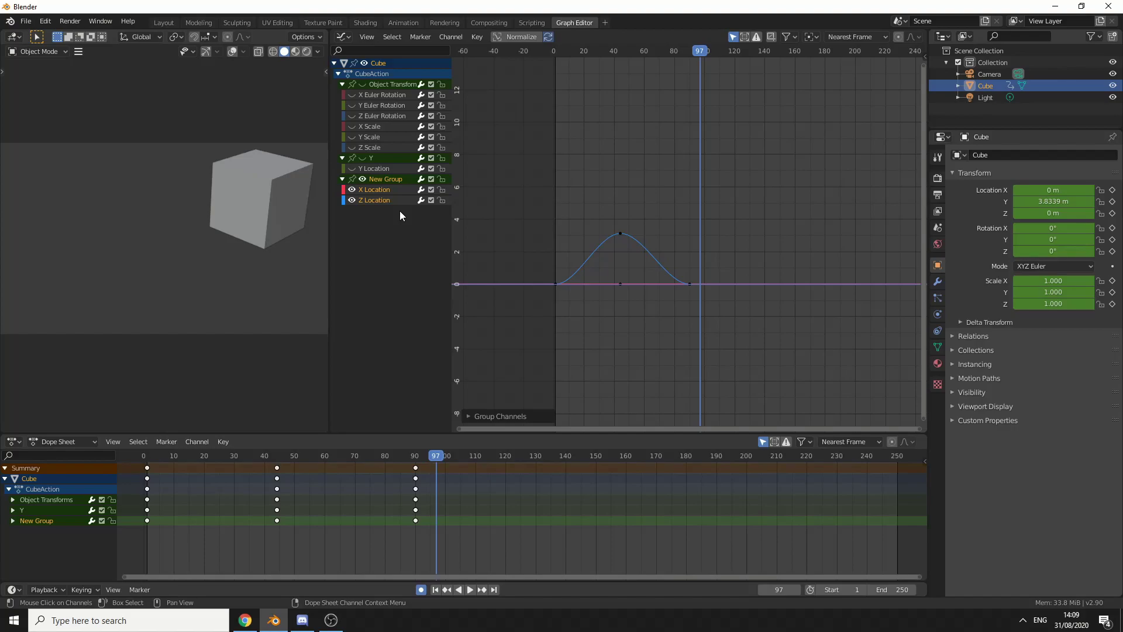
# - Deselect all curves with an empty box selection, reviewing the box-select Mode options
pyautogui.moveTo(440, 262); pyautogui.dragTo(384, 347)
pyautogui.click(489, 414)
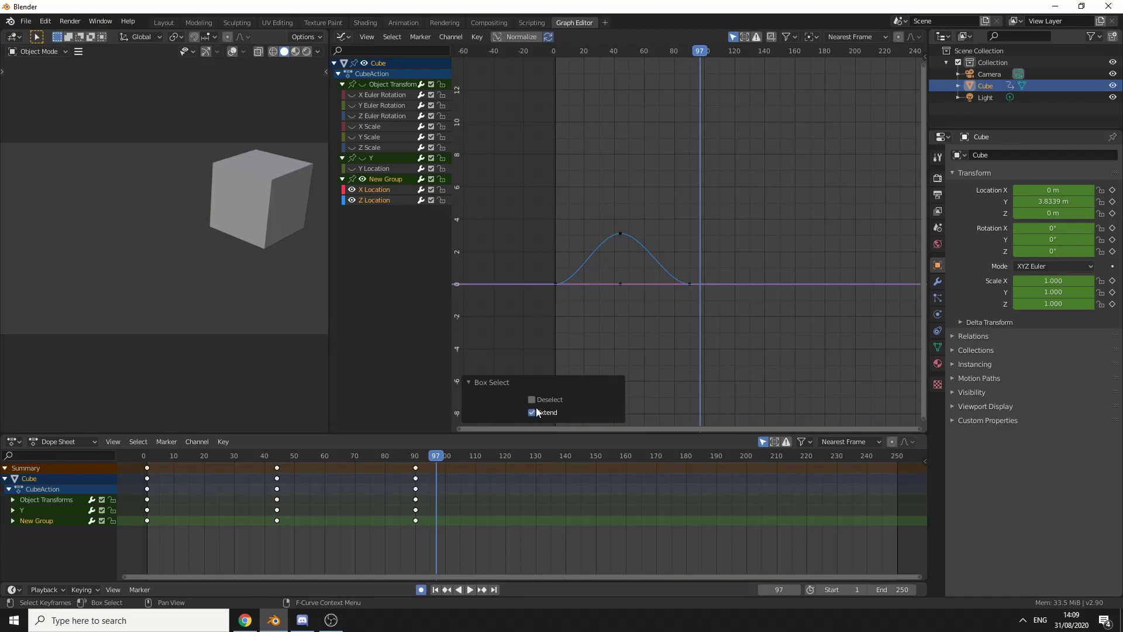
pyautogui.moveTo(785, 336); pyautogui.dragTo(719, 387)
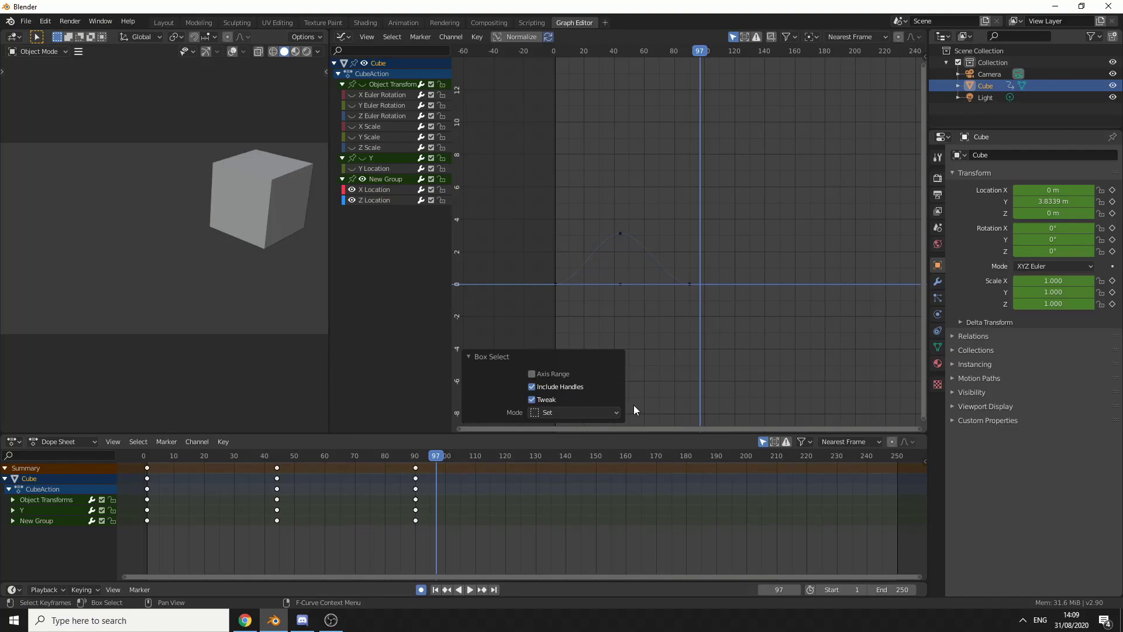
pyautogui.click(555, 412)
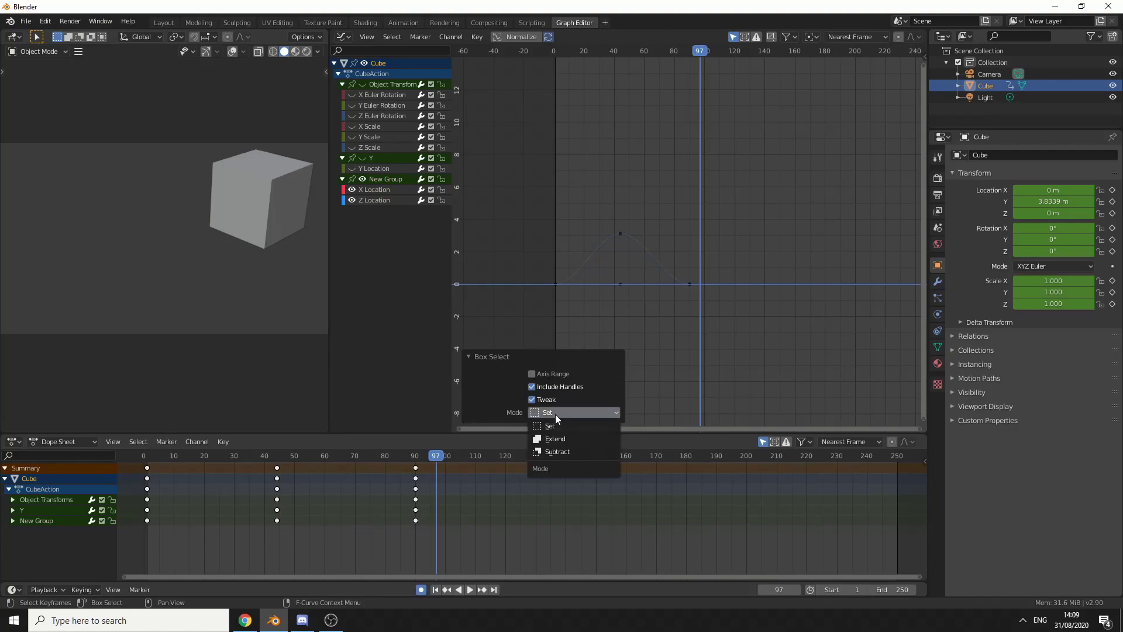
pyautogui.click(379, 337)
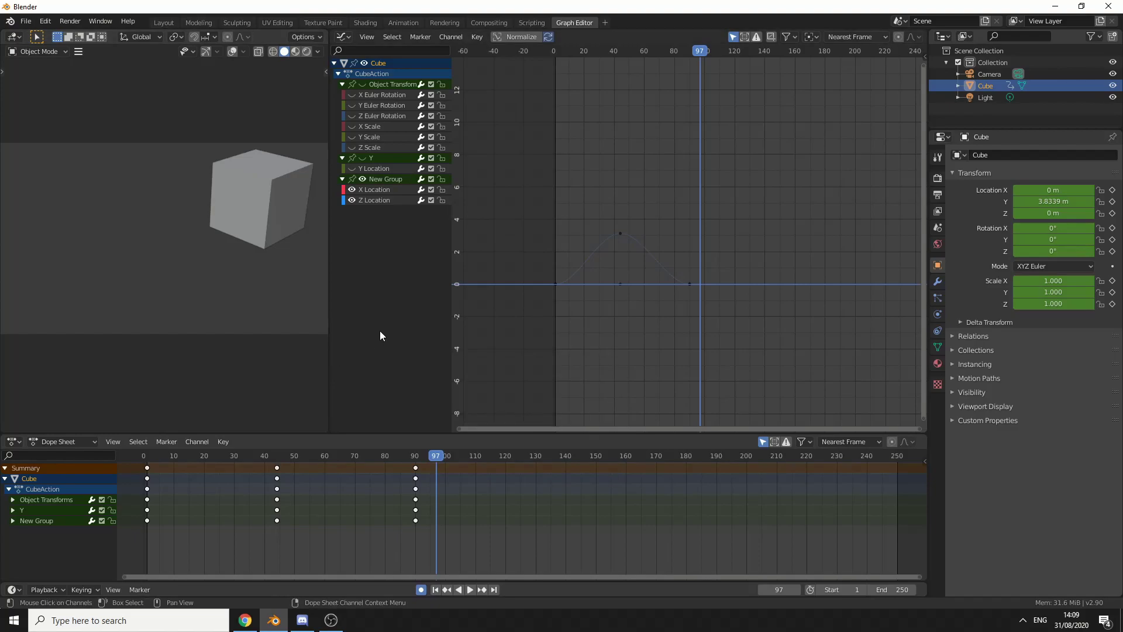